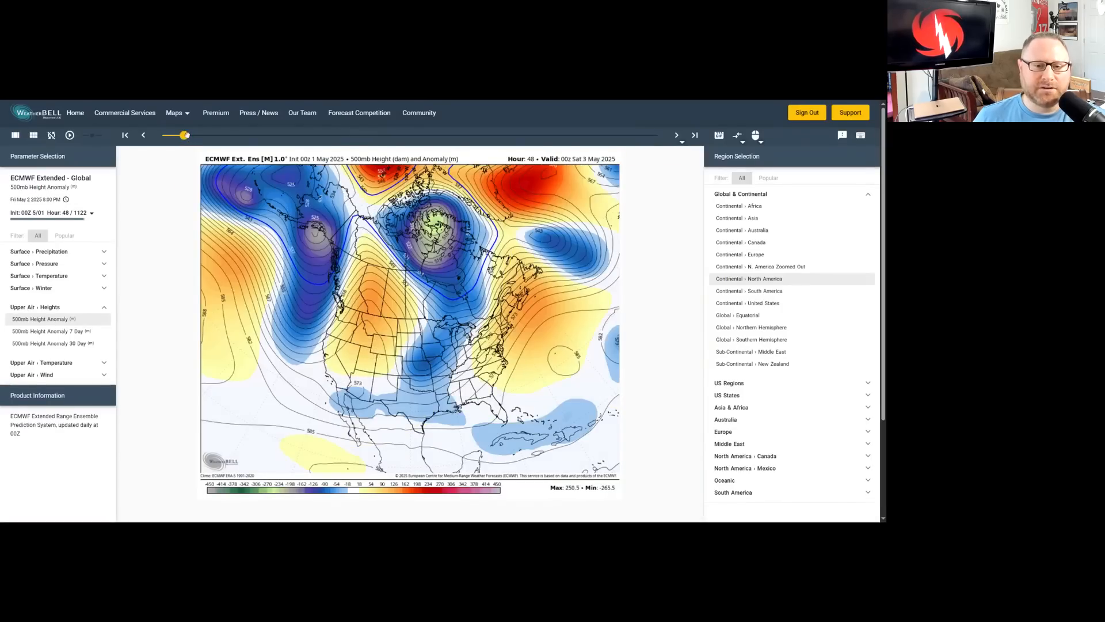
Rewind the ECMWF extended 500mb height anomaly forecast to hour 0, then advance it toward hour 264.
{"action": "left_click_drag", "start_coordinate": [184, 135], "coordinate": [164, 136]}
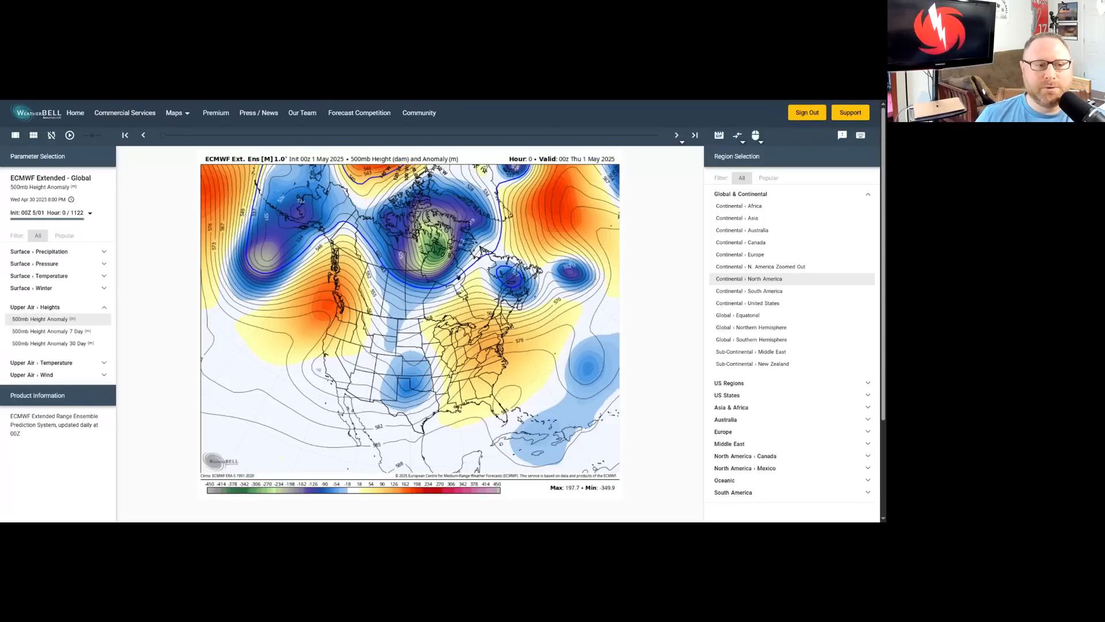
{"action": "key", "text": "Right"}
{"action": "key", "text": "Right"}
{"action": "key", "text": "Right"}
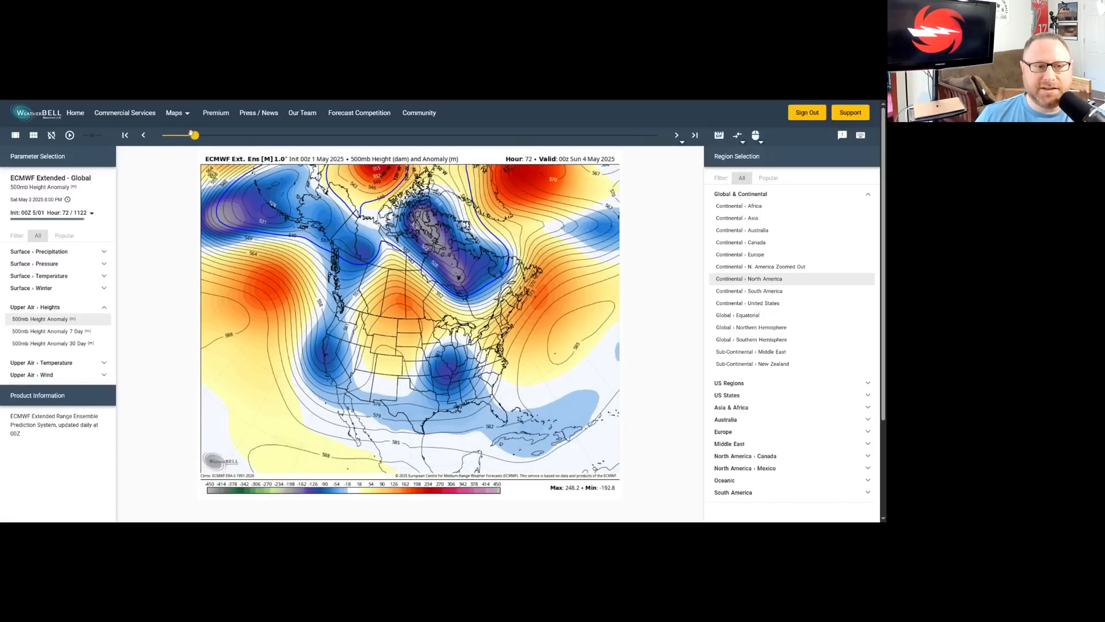
{"action": "left_click_drag", "start_coordinate": [194, 136], "coordinate": [205, 135]}
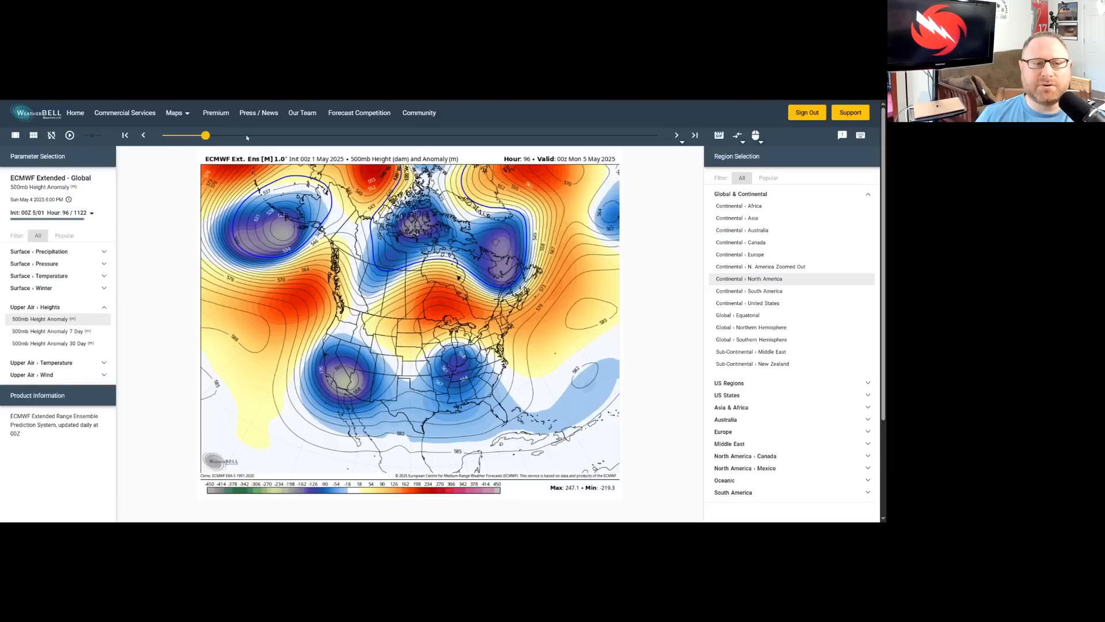
{"action": "left_click_drag", "start_coordinate": [206, 135], "coordinate": [281, 131]}
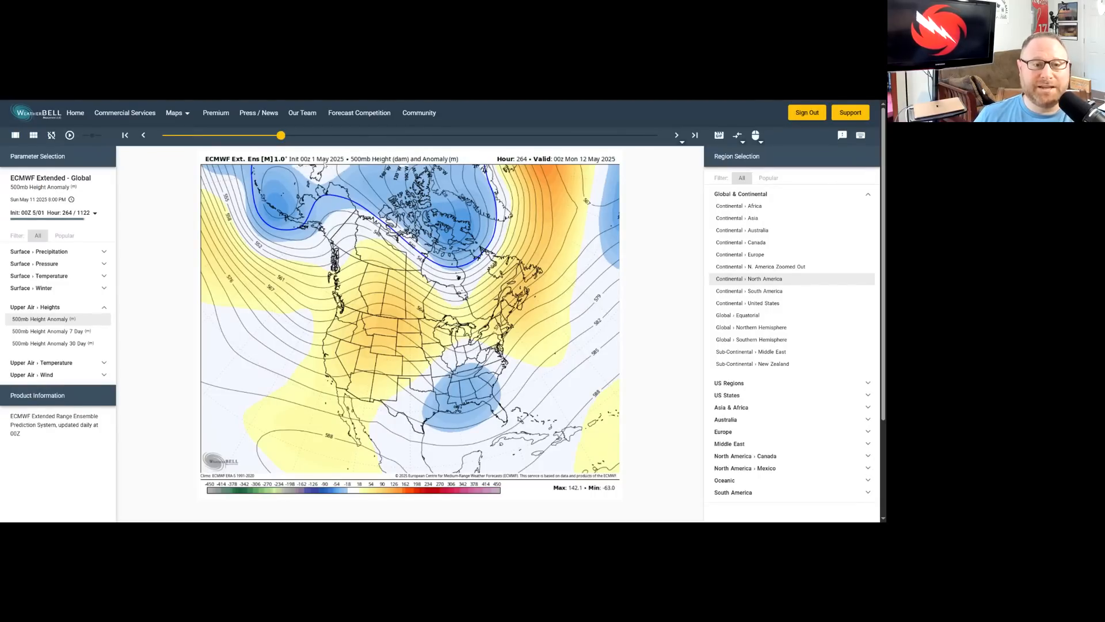
Advance the 500mb height anomaly forecast through hours 384, 432 and 576 out toward hour 1056.
{"action": "left_click_drag", "start_coordinate": [281, 136], "coordinate": [331, 130]}
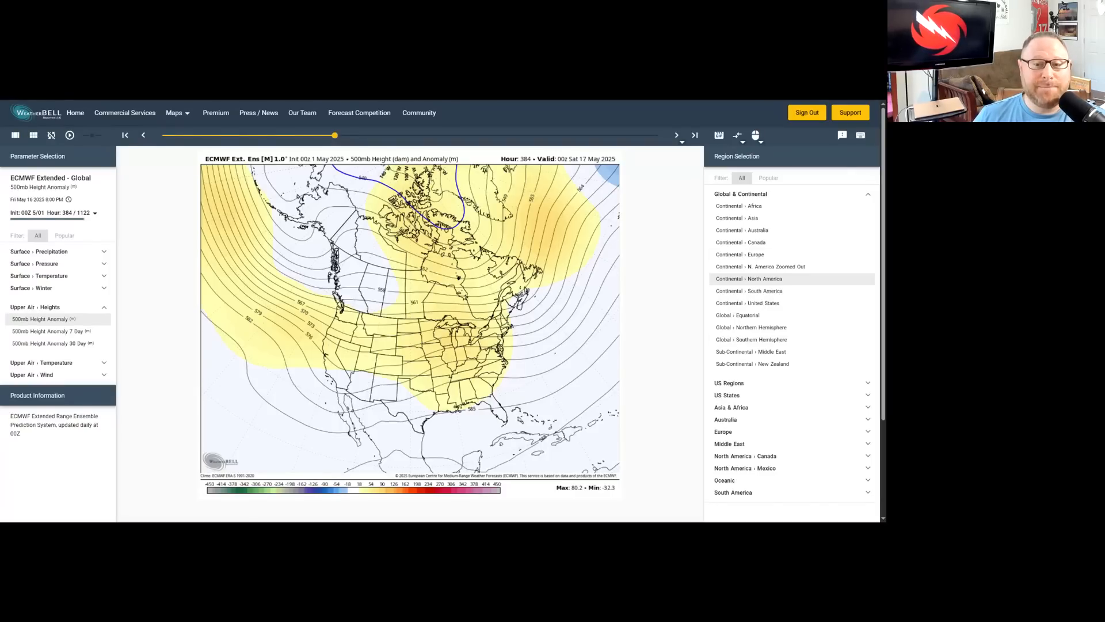
{"action": "key", "text": "Right"}
{"action": "key", "text": "Right"}
{"action": "key", "text": "Right"}
{"action": "key", "text": "Right"}
{"action": "key", "text": "Right"}
{"action": "key", "text": "Right"}
{"action": "key", "text": "Right"}
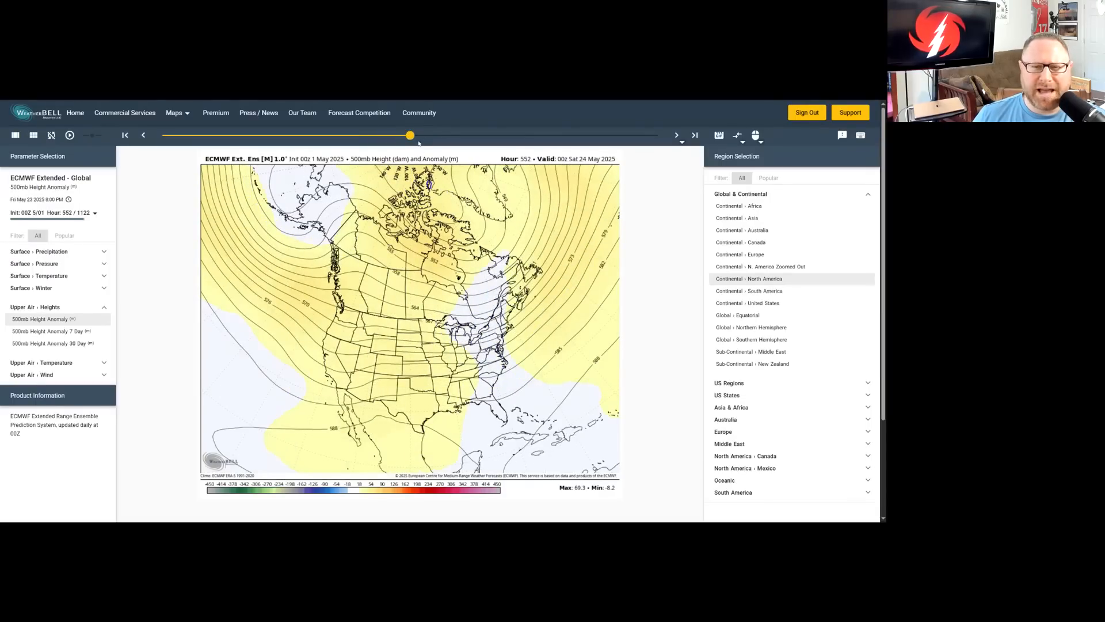
{"action": "key", "text": "Right"}
{"action": "key", "text": "Right"}
{"action": "key", "text": "Right"}
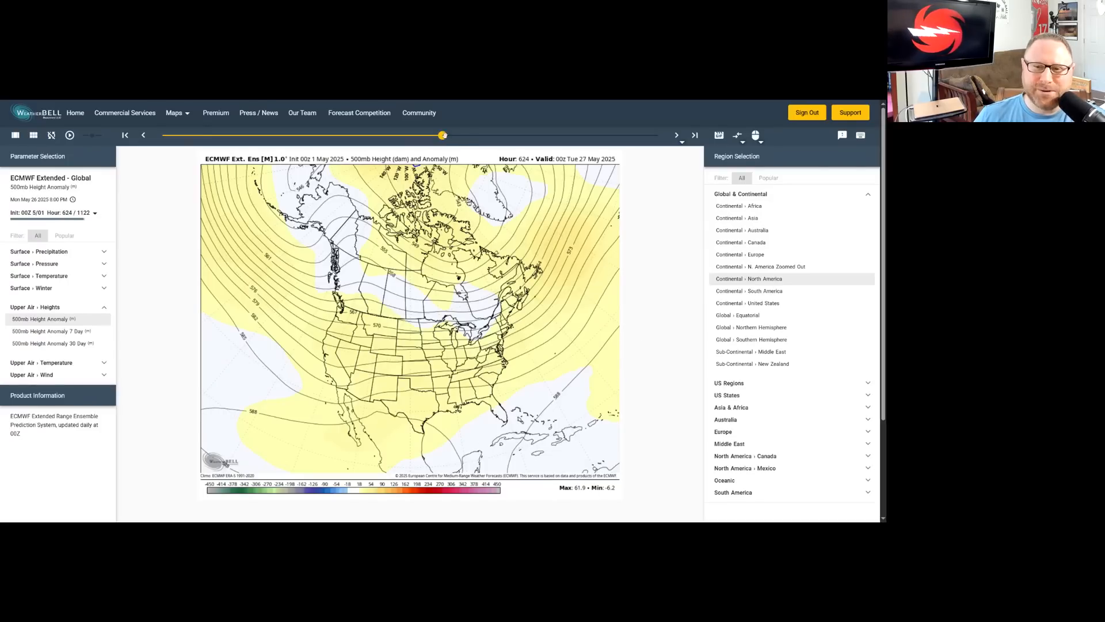
{"action": "left_click_drag", "start_coordinate": [443, 135], "coordinate": [637, 136]}
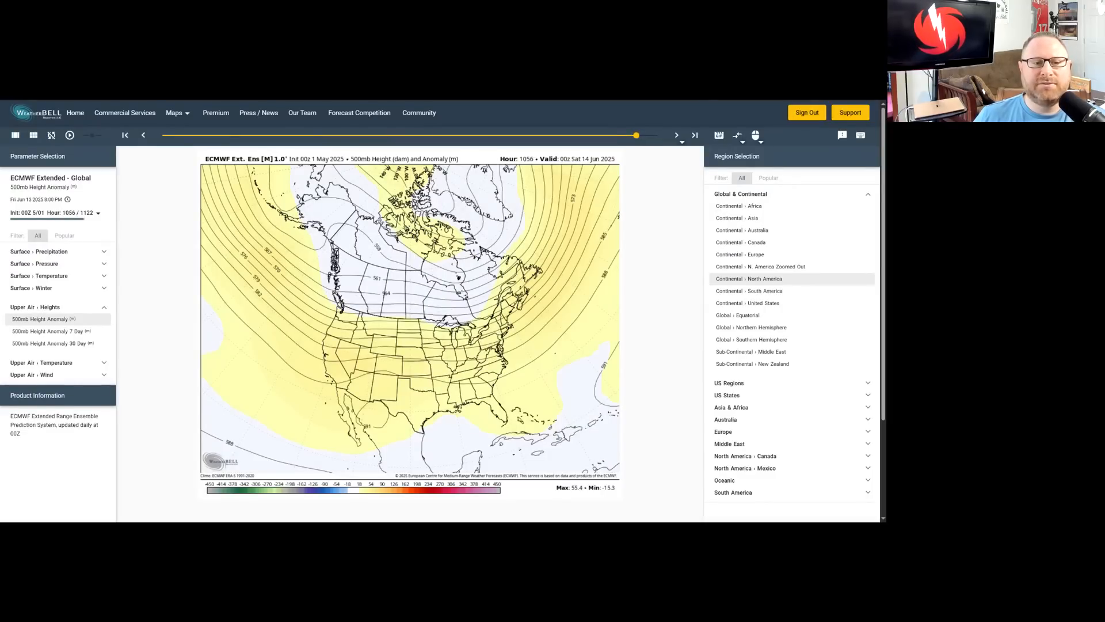
Switch to Pivotal Weather and advance the CFS precipitable water forecast through hours 36, 96, 156 toward 264.
{"action": "key", "text": "ctrl+Tab"}
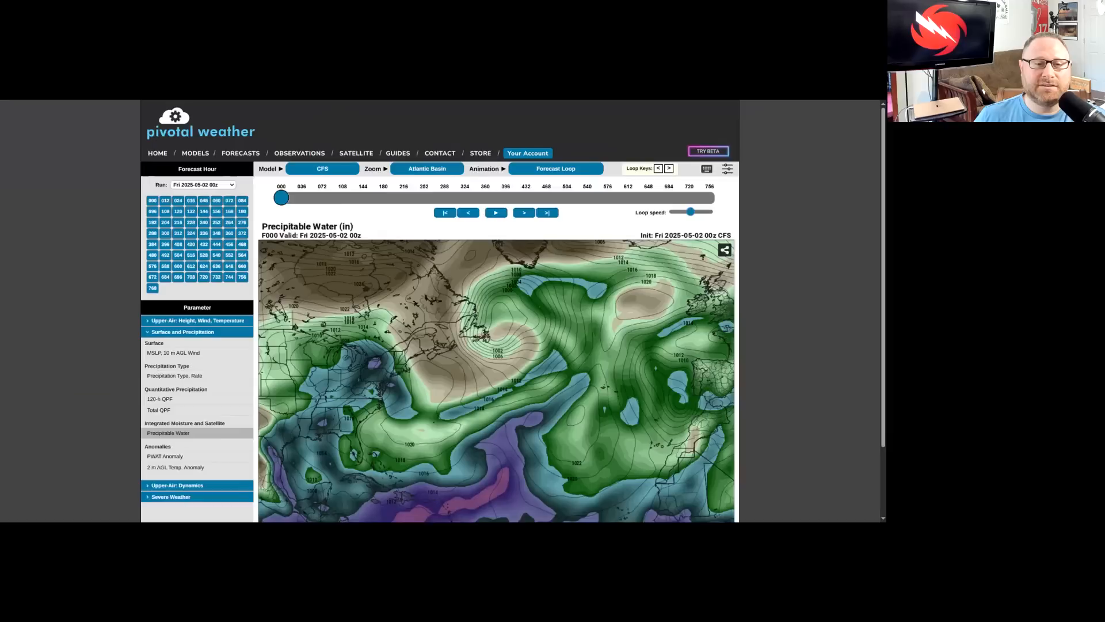
{"action": "scroll", "coordinate": [807, 324], "scroll_direction": "down", "scroll_amount": 1}
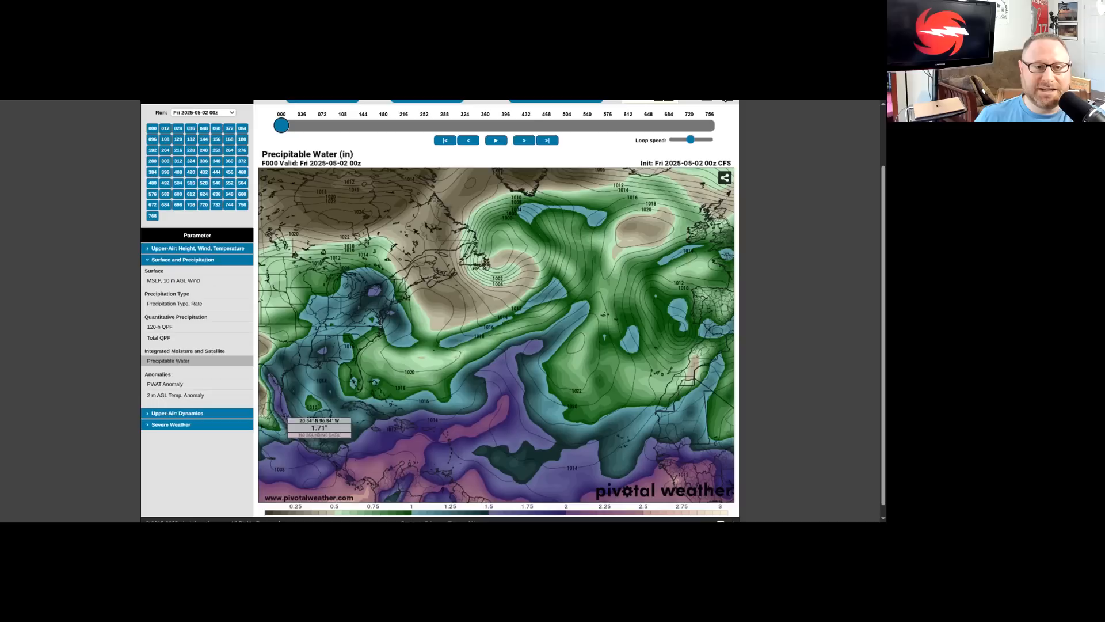
{"action": "left_click_drag", "start_coordinate": [282, 126], "coordinate": [321, 125]}
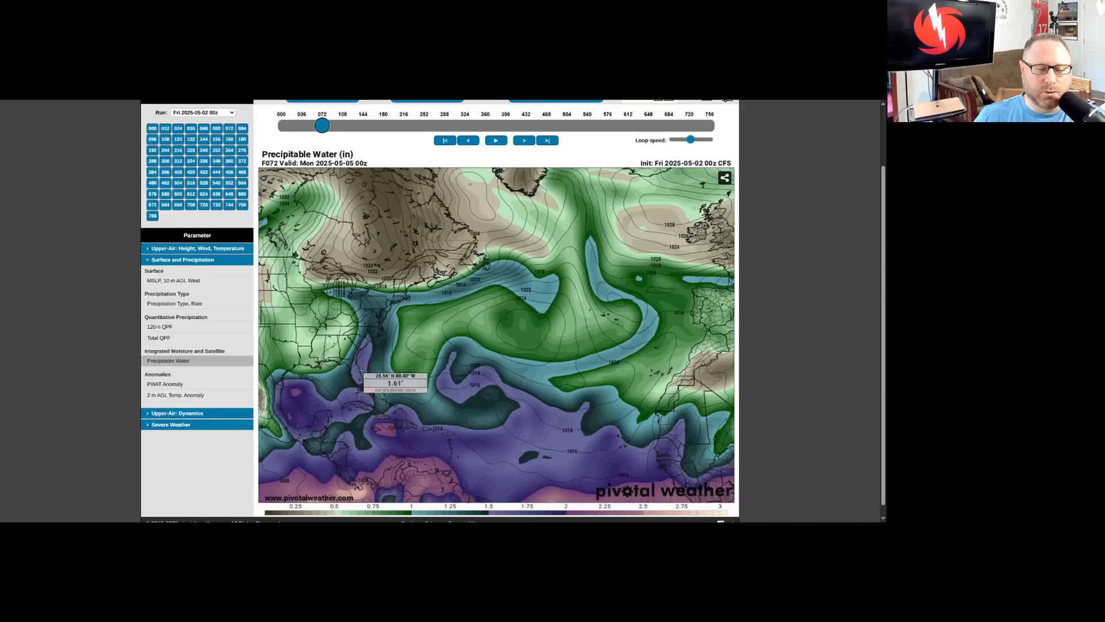
{"action": "left_click_drag", "start_coordinate": [321, 126], "coordinate": [343, 125]}
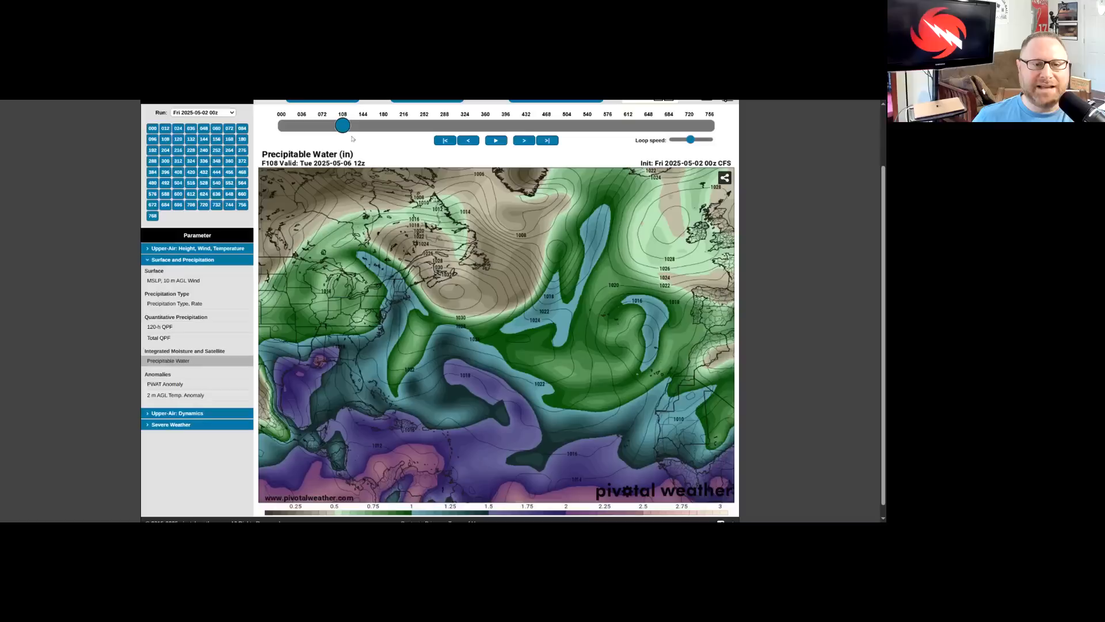
{"action": "left_click_drag", "start_coordinate": [343, 126], "coordinate": [375, 126]}
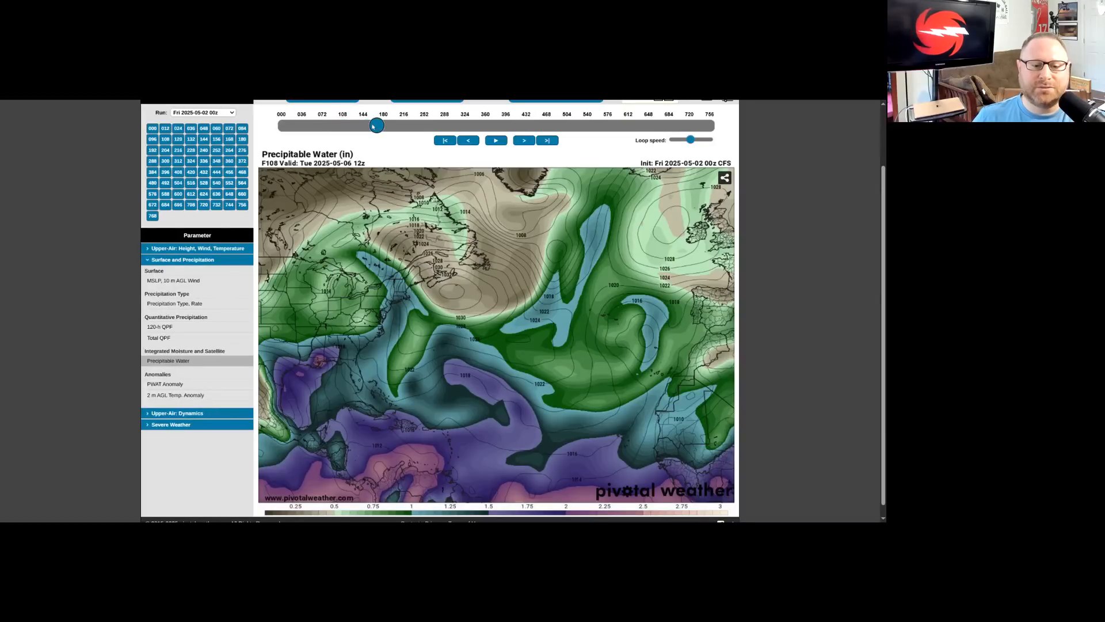
{"action": "left_click_drag", "start_coordinate": [375, 126], "coordinate": [410, 127]}
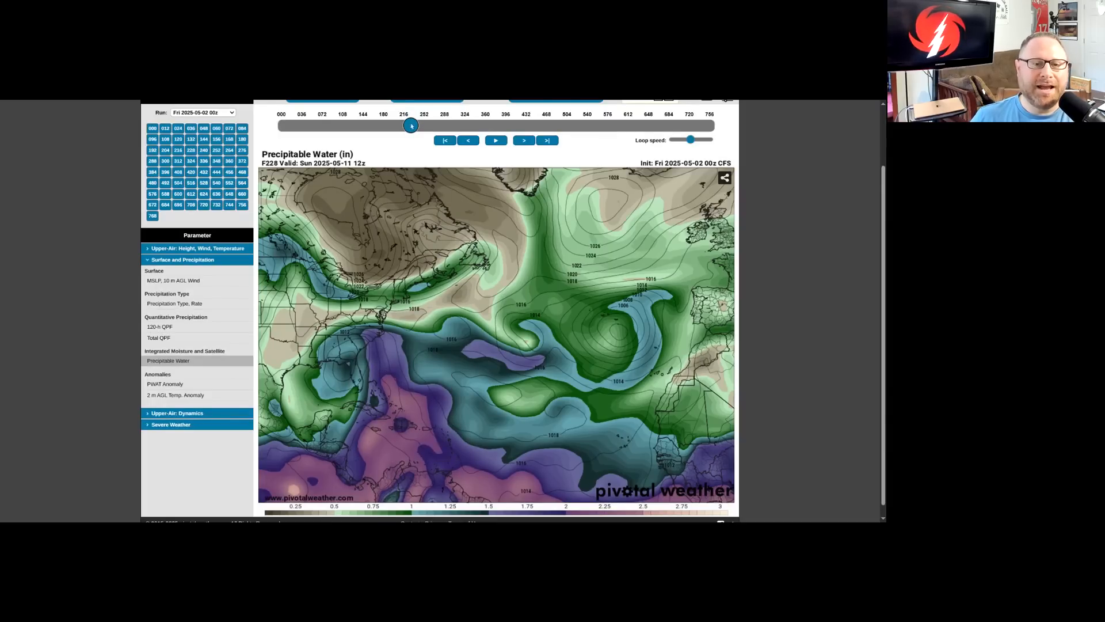
{"action": "left_click_drag", "start_coordinate": [410, 126], "coordinate": [493, 126]}
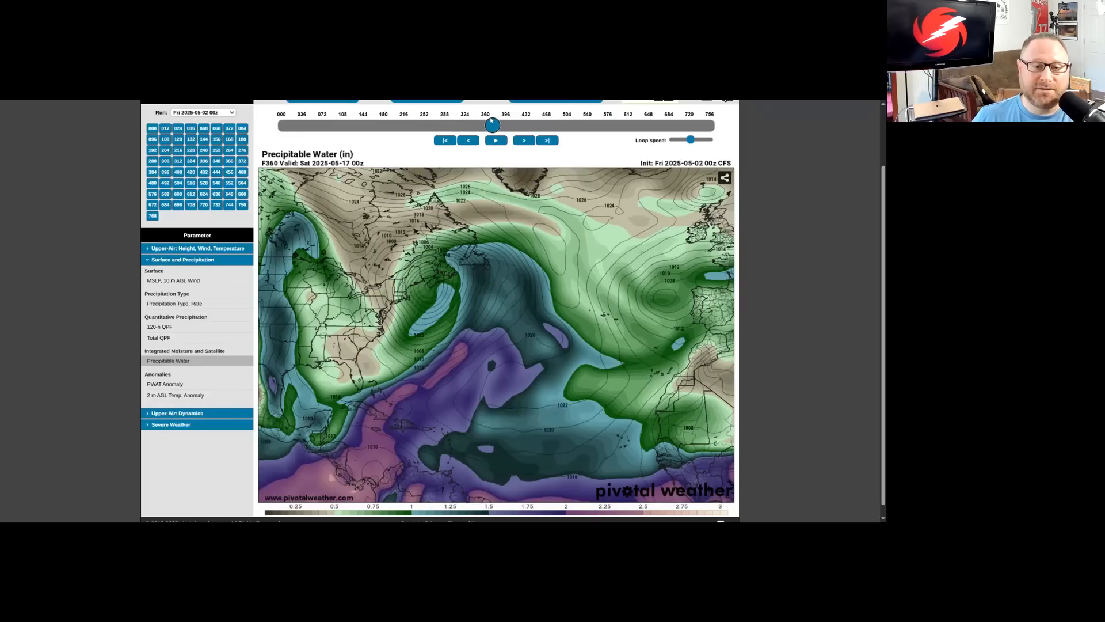
Carry the precipitable water forecast past hours 372, 444 and 528, then settle on the F720 June 1 map.
{"action": "left_click_drag", "start_coordinate": [493, 124], "coordinate": [499, 124]}
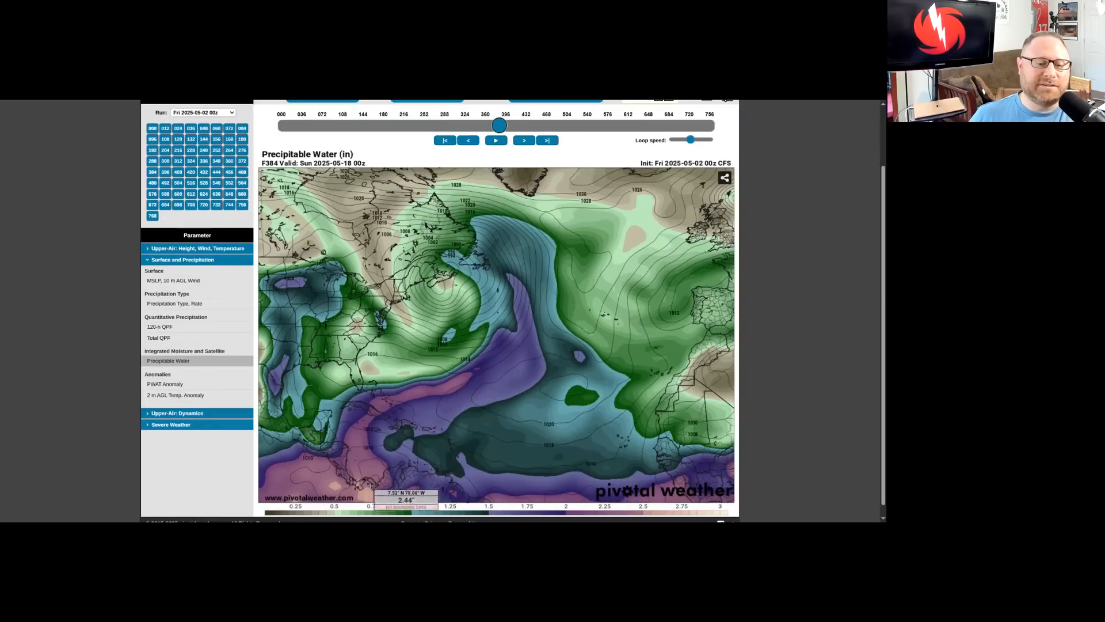
{"action": "left_click_drag", "start_coordinate": [499, 126], "coordinate": [572, 125]}
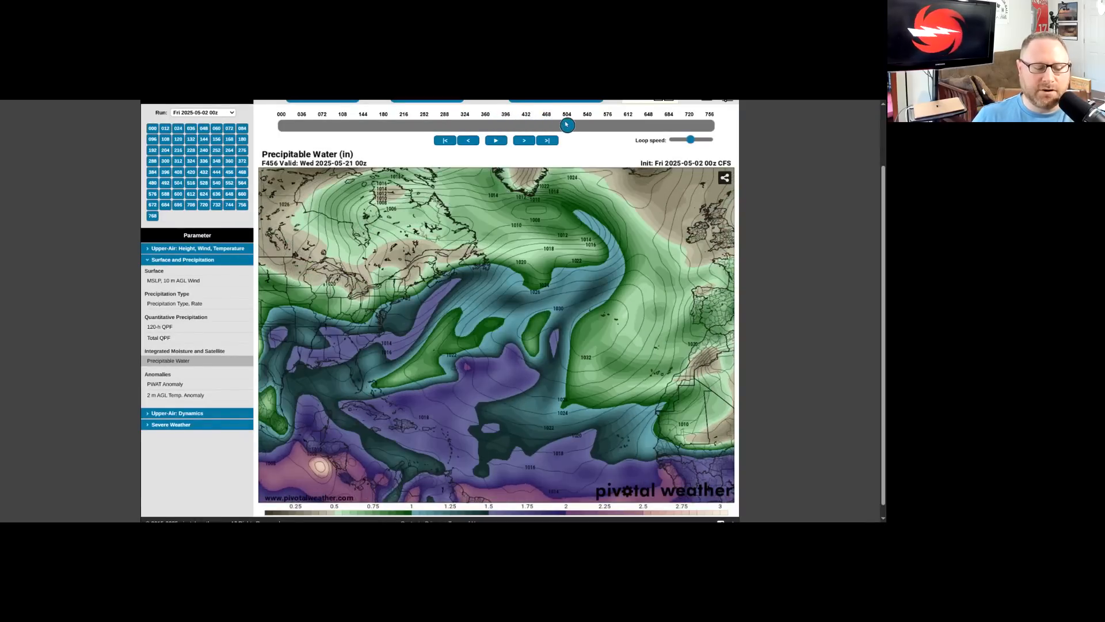
{"action": "left_click_drag", "start_coordinate": [569, 124], "coordinate": [594, 125]}
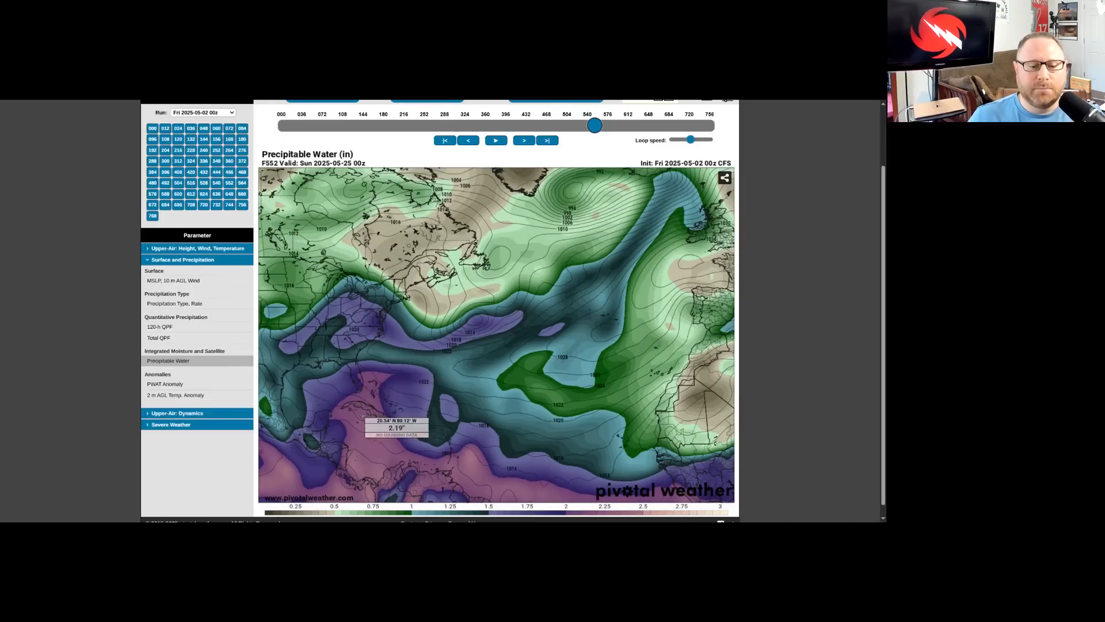
{"action": "left_click_drag", "start_coordinate": [594, 125], "coordinate": [629, 125]}
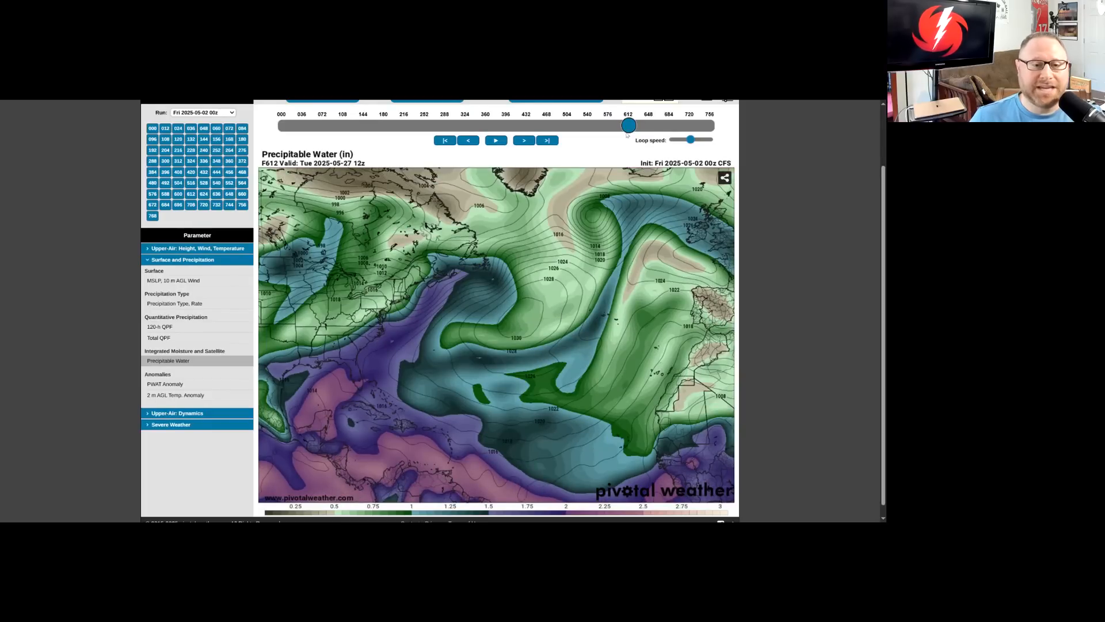
{"action": "left_click_drag", "start_coordinate": [629, 126], "coordinate": [720, 125]}
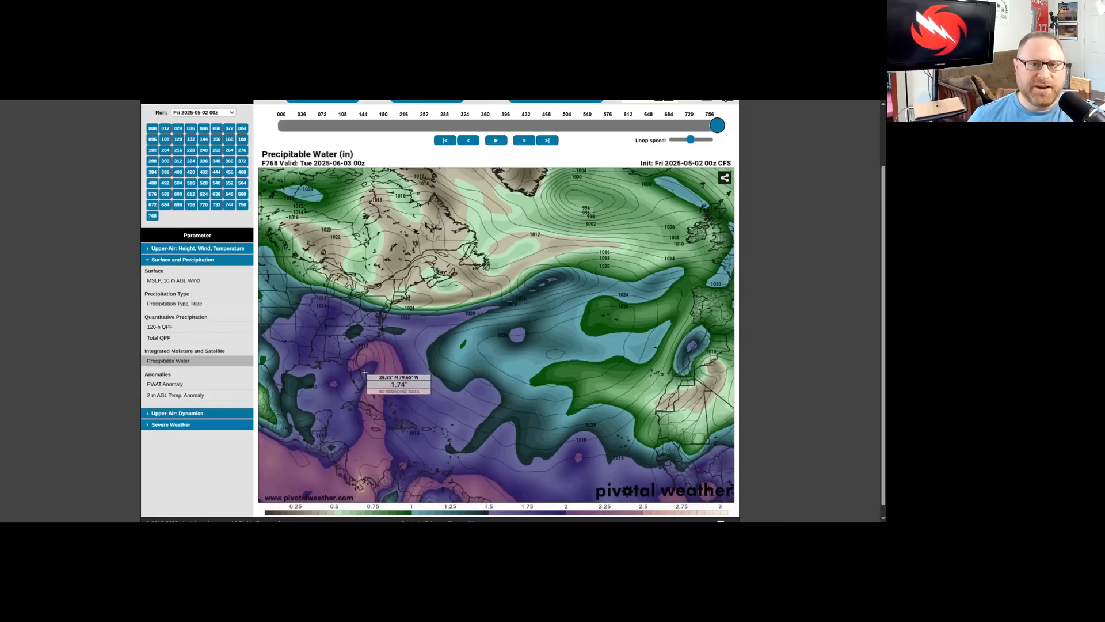
{"action": "left_click", "coordinate": [689, 125]}
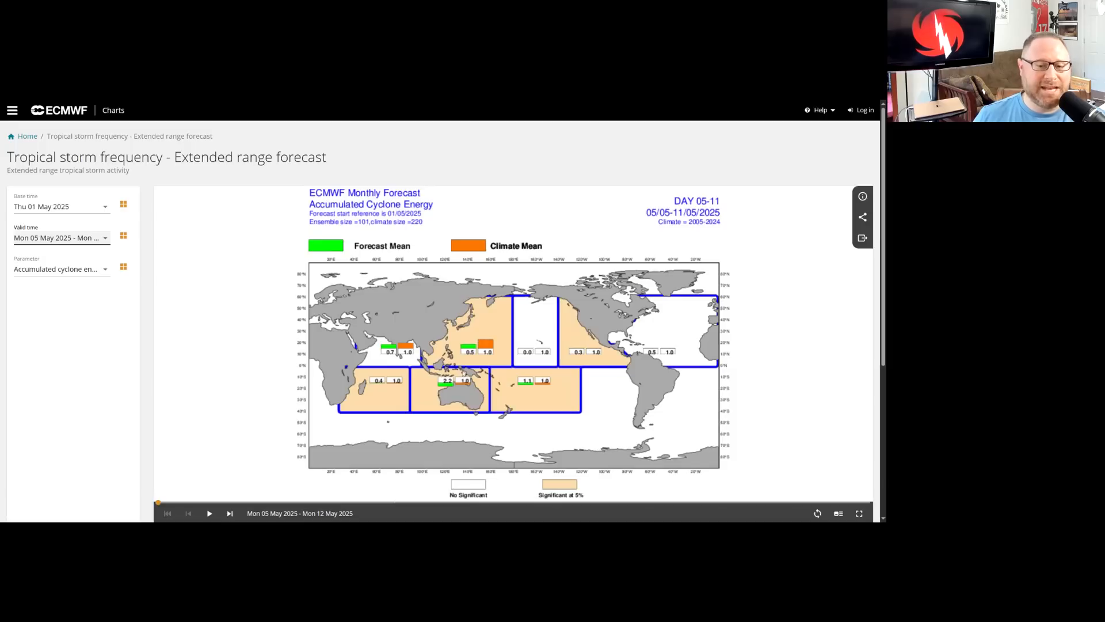
Step the ACE forecast through the 12–19 May and 19–26 May periods to 26 May–2 June 2025.
{"action": "left_click", "coordinate": [83, 241]}
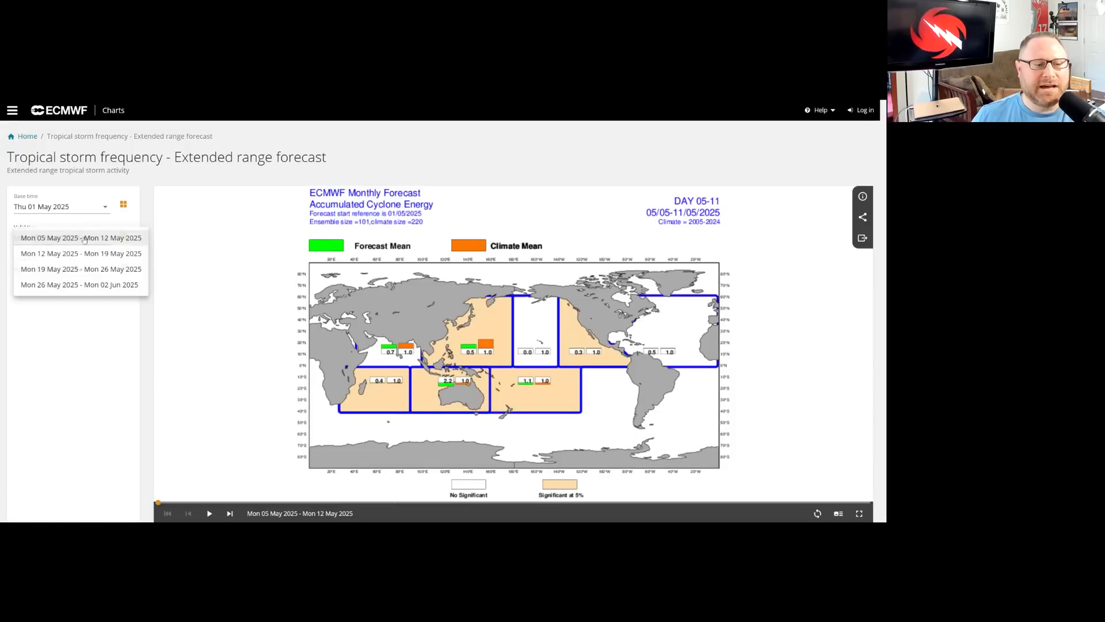
{"action": "left_click", "coordinate": [84, 252]}
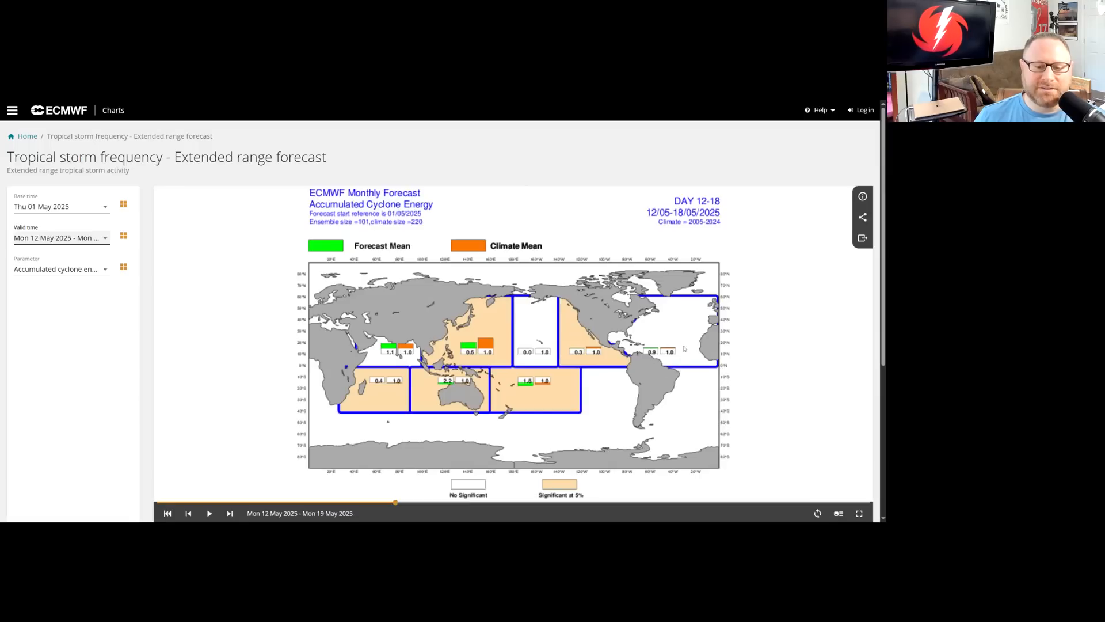
{"action": "left_click", "coordinate": [107, 243]}
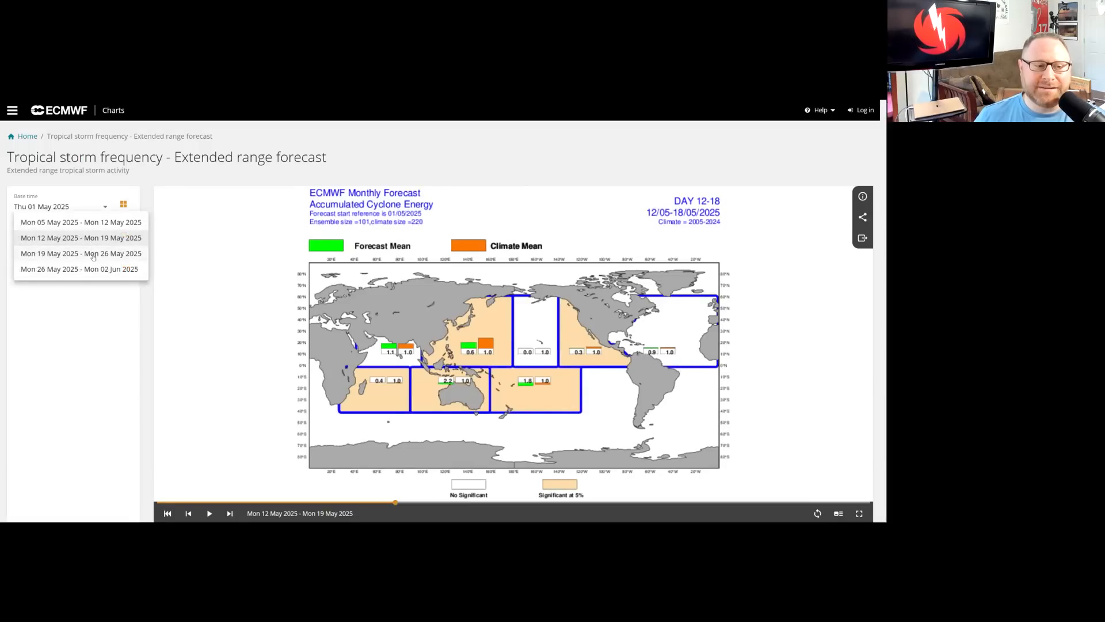
{"action": "left_click", "coordinate": [93, 252]}
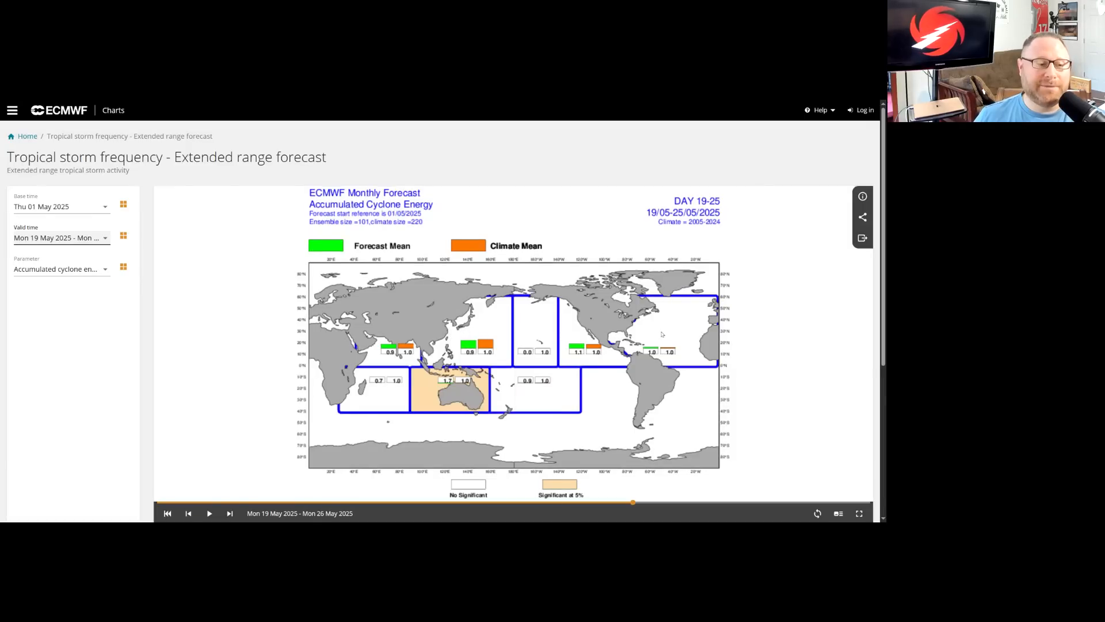
{"action": "left_click", "coordinate": [79, 247]}
{"action": "left_click", "coordinate": [81, 253]}
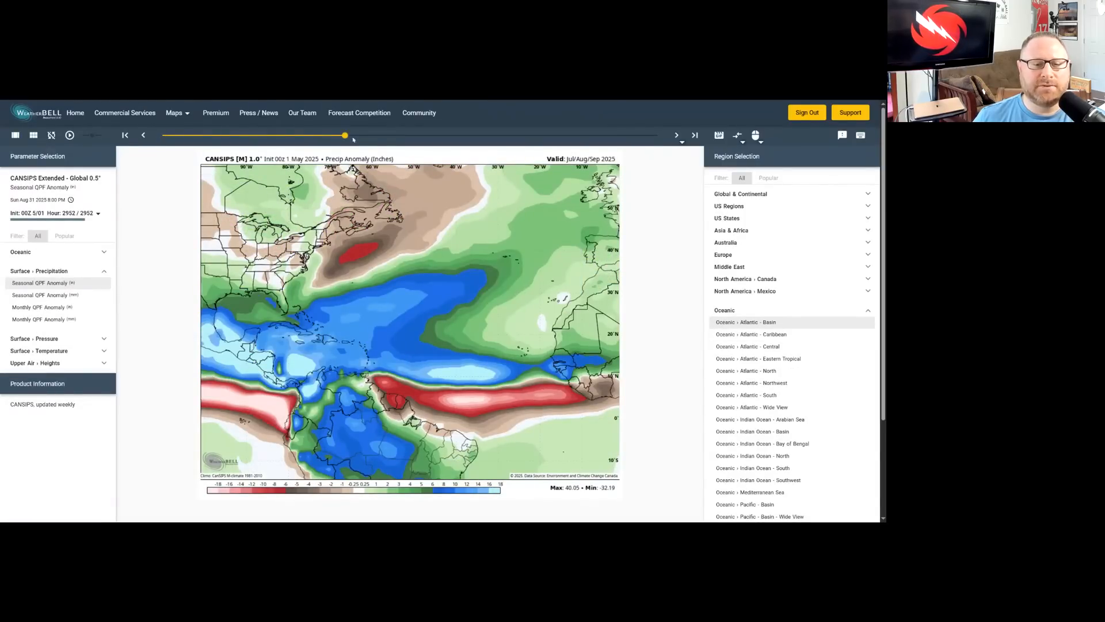
Advance the CANSIPS precipitation anomaly map to the Aug/Sep/Oct 2025 season.
{"action": "left_click_drag", "start_coordinate": [345, 135], "coordinate": [370, 136]}
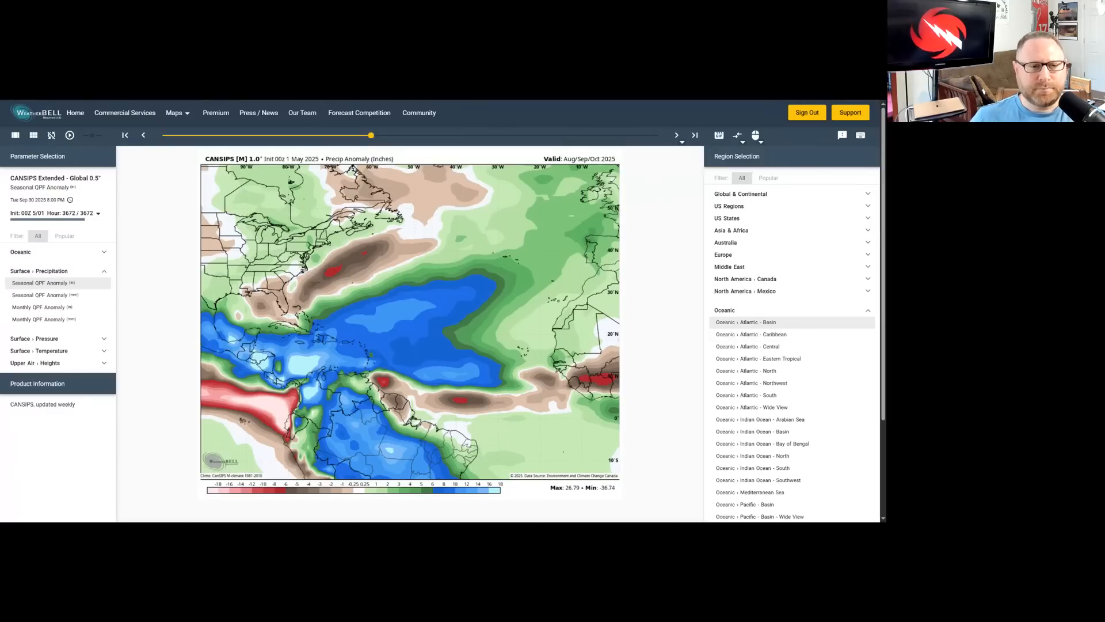
Switch to the Tropical Tidbits SST analogs page and enlarge the CDAS 30-day mean SST anomaly map.
{"action": "key", "text": "ctrl+Tab"}
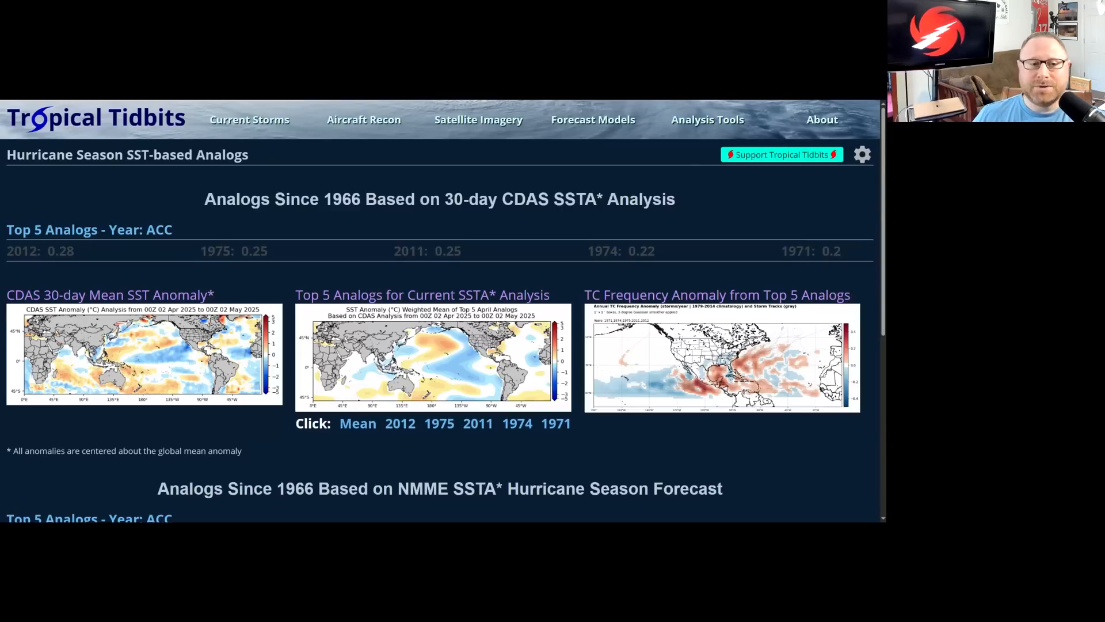
{"action": "left_click", "coordinate": [145, 354]}
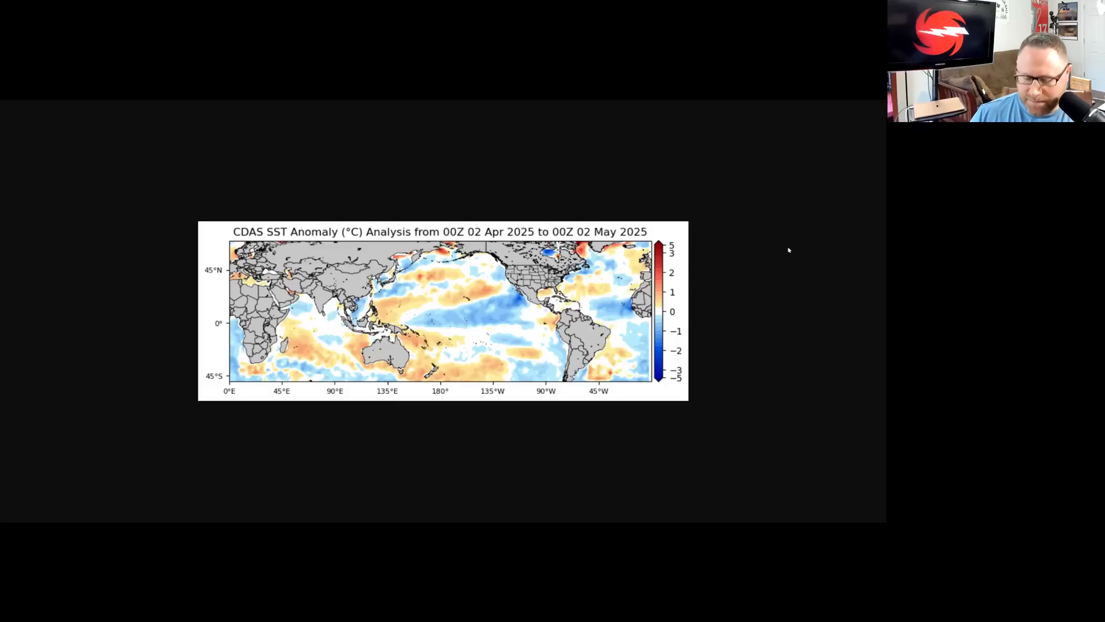
{"action": "scroll", "coordinate": [788, 249], "scroll_direction": "up", "scroll_amount": 5}
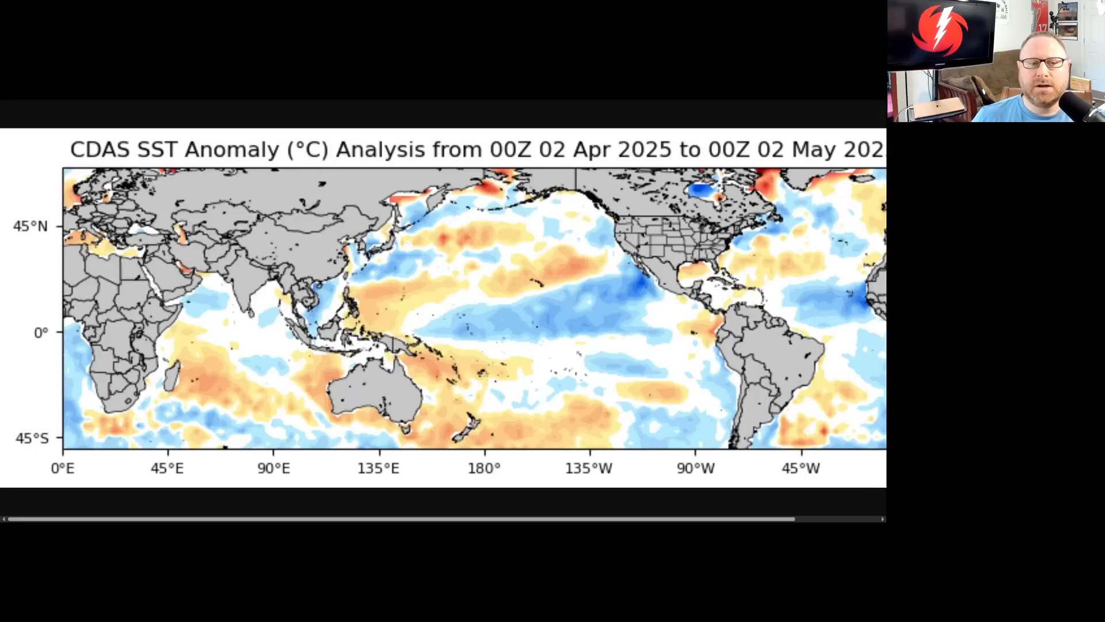
Advance from the SST anomaly image to the BOMM MJO phase diagram for 30 April–29 May.
{"action": "key", "text": "Right"}
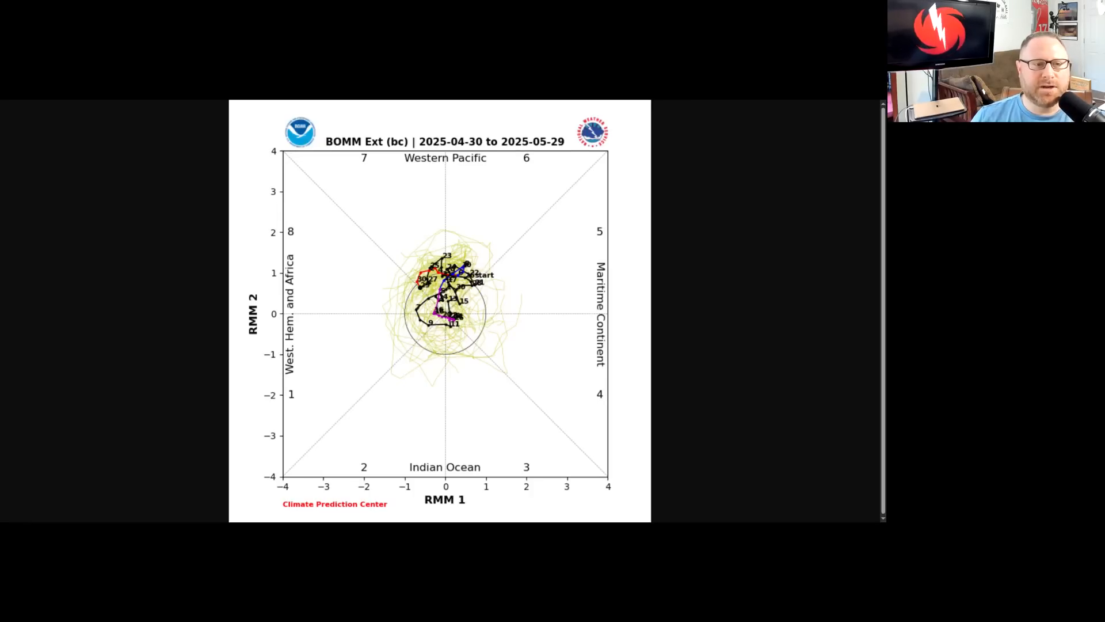
Switch to the ECMWF 200mb velocity potential anomaly map and advance it through May toward the 11–16 June period.
{"action": "key", "text": "ctrl+w"}
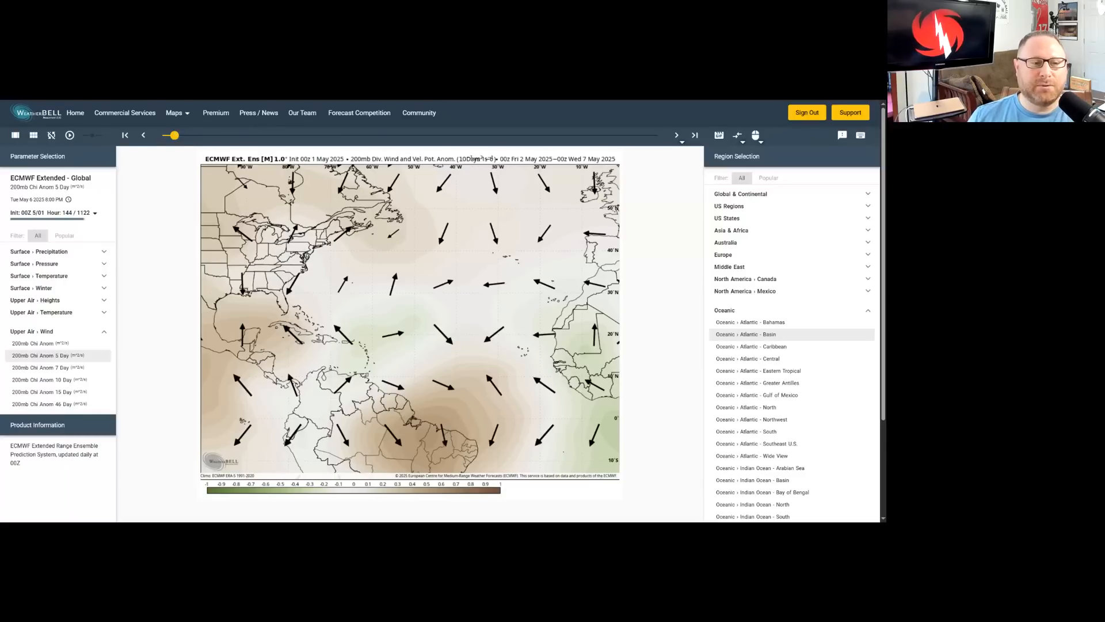
{"action": "left_click_drag", "start_coordinate": [174, 135], "coordinate": [295, 135]}
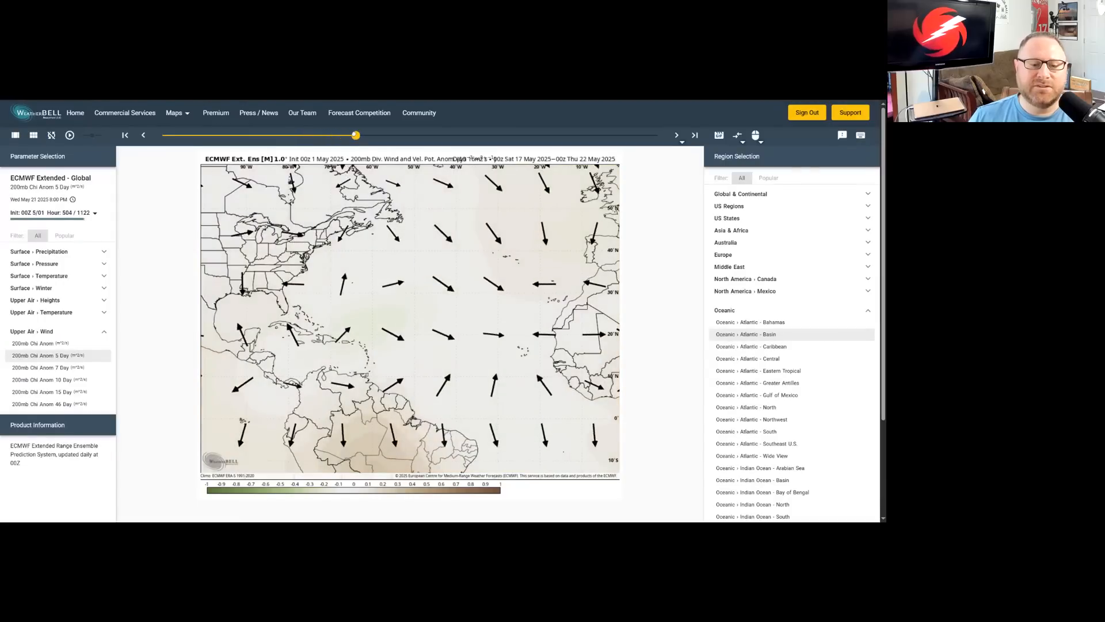
{"action": "left_click_drag", "start_coordinate": [295, 136], "coordinate": [416, 135]}
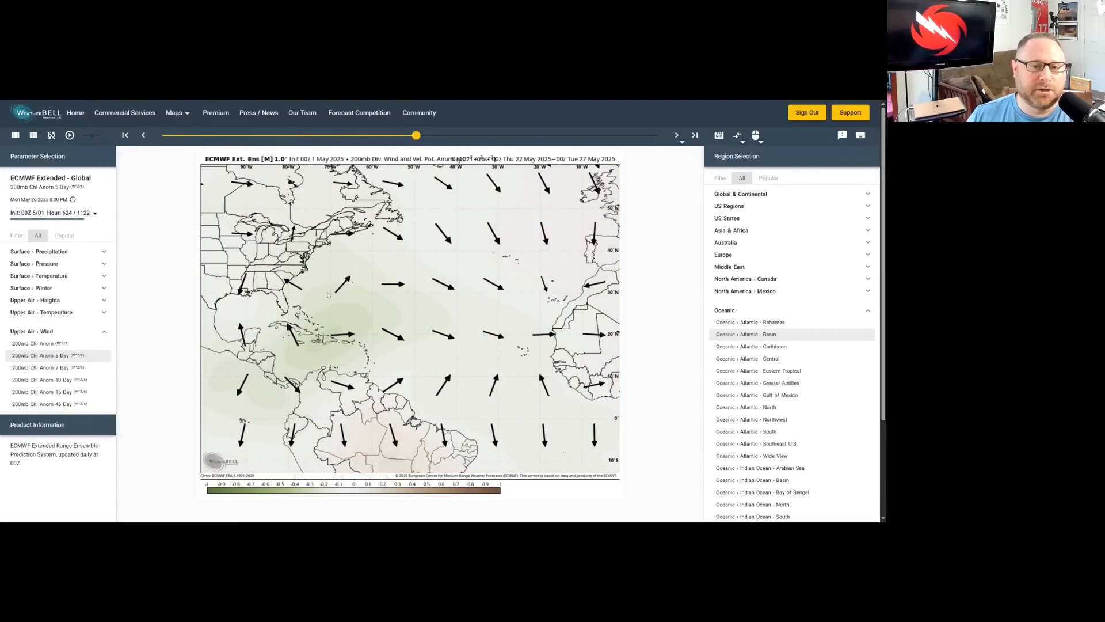
{"action": "left_click_drag", "start_coordinate": [417, 135], "coordinate": [661, 135]}
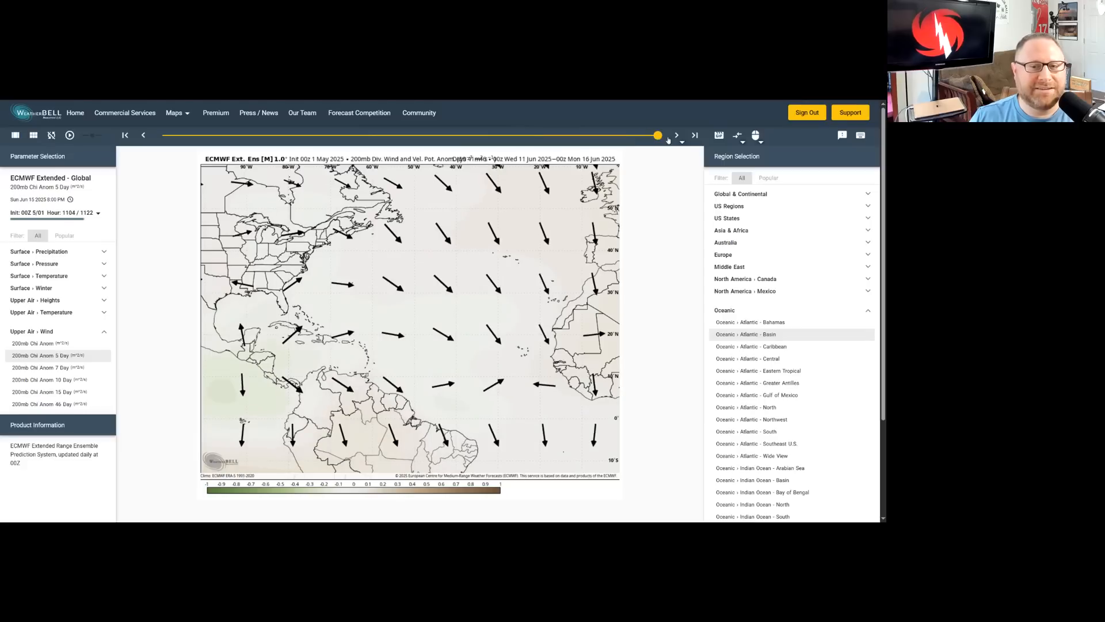